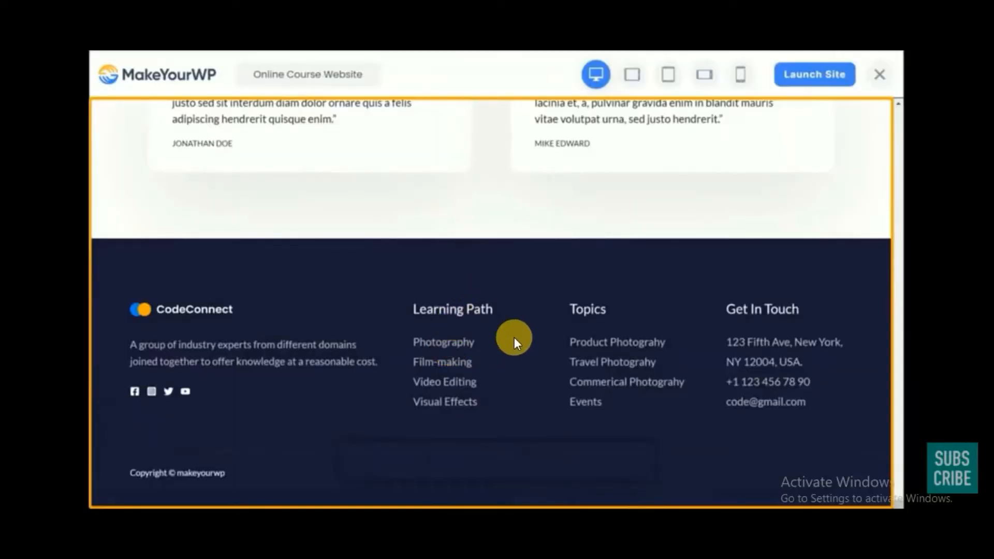
Step: Scroll back up through the Online Course Website template preview
scroll(455, 327, "up", 10)
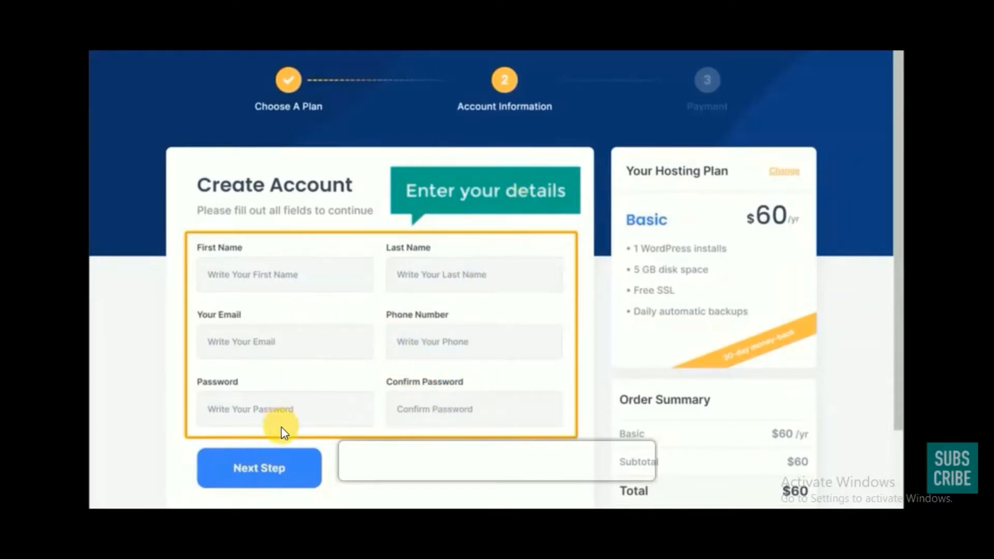
Step: Fill in the new account holder's details for the Basic $60/yr plan and continue to payment
left_click(281, 463)
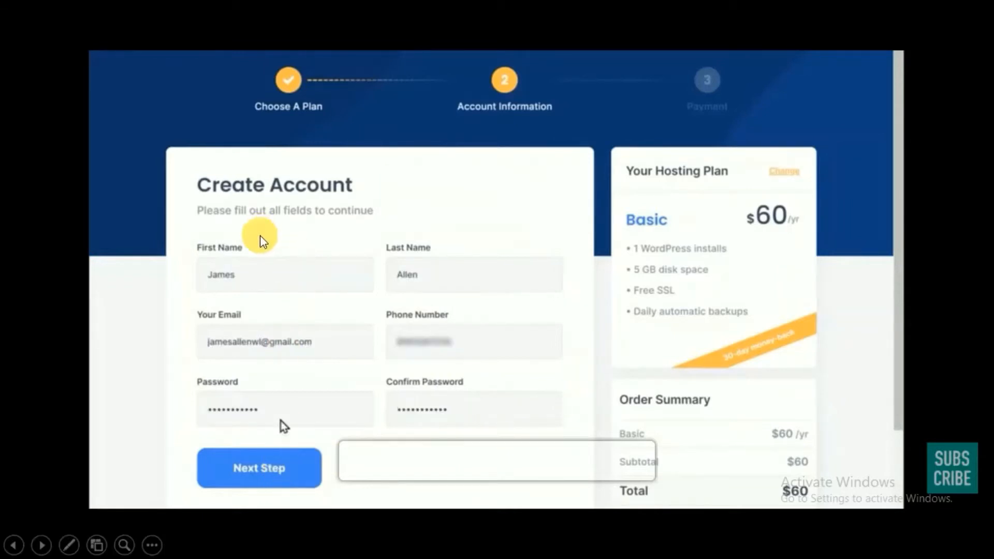
left_click(343, 477)
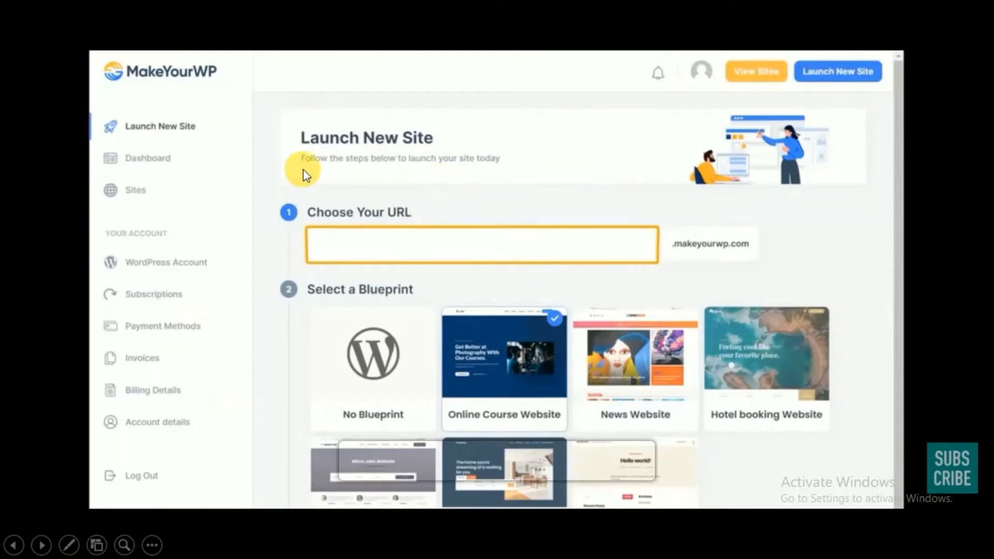
Step: Set the site URL to 99course and launch it with the Online Course Website blueprint
left_click(392, 229)
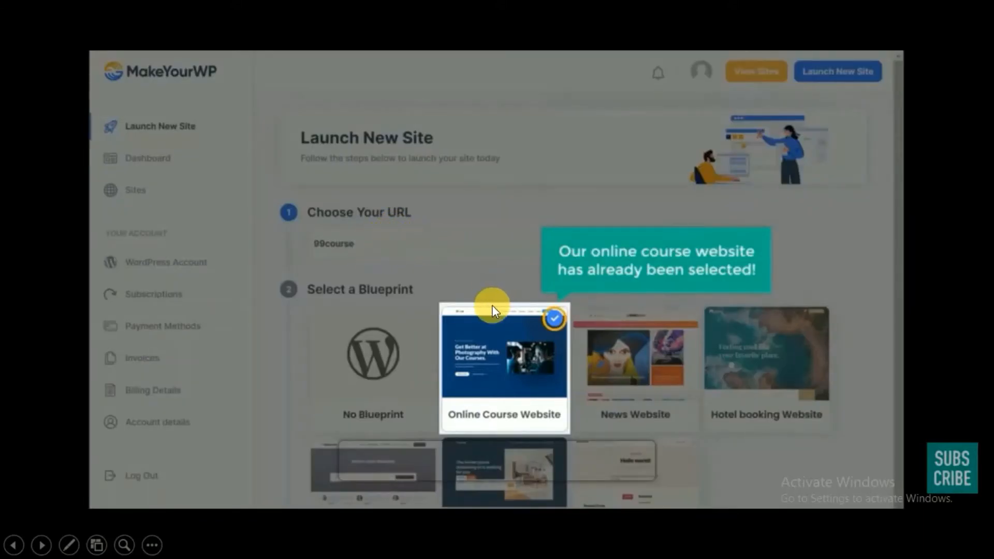
left_click(542, 300)
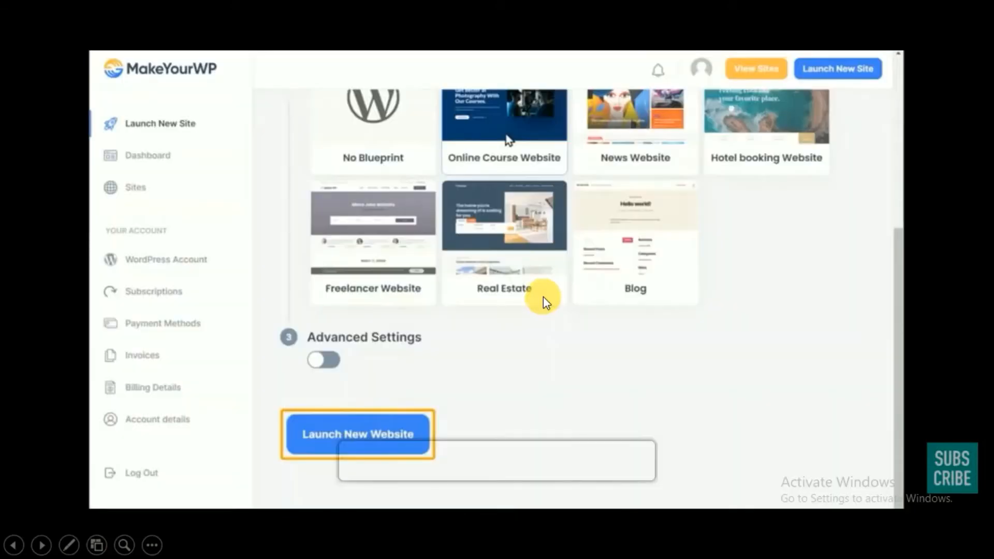
left_click(423, 416)
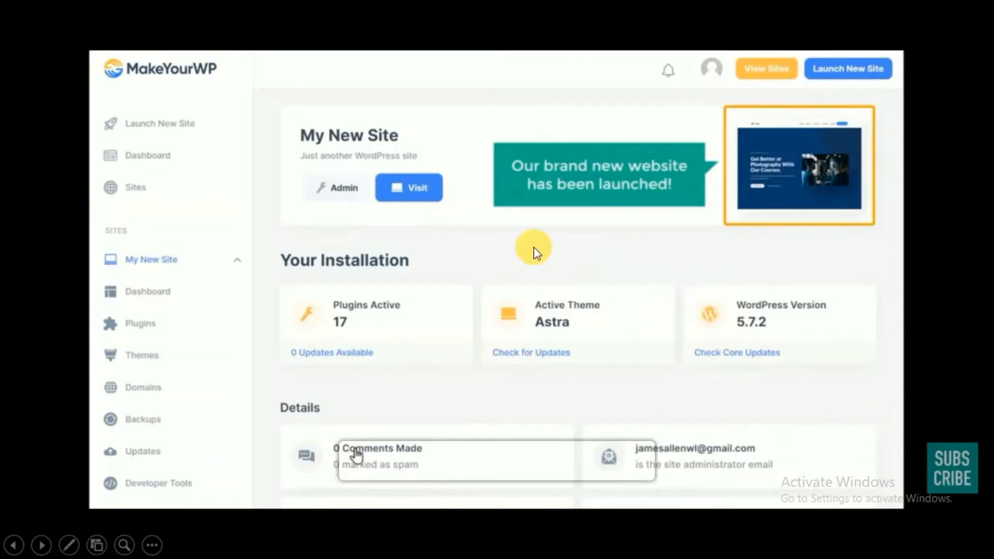
Step: Visit the live site at 99course.makeyourwp.com from the My New Site dashboard
left_click(444, 208)
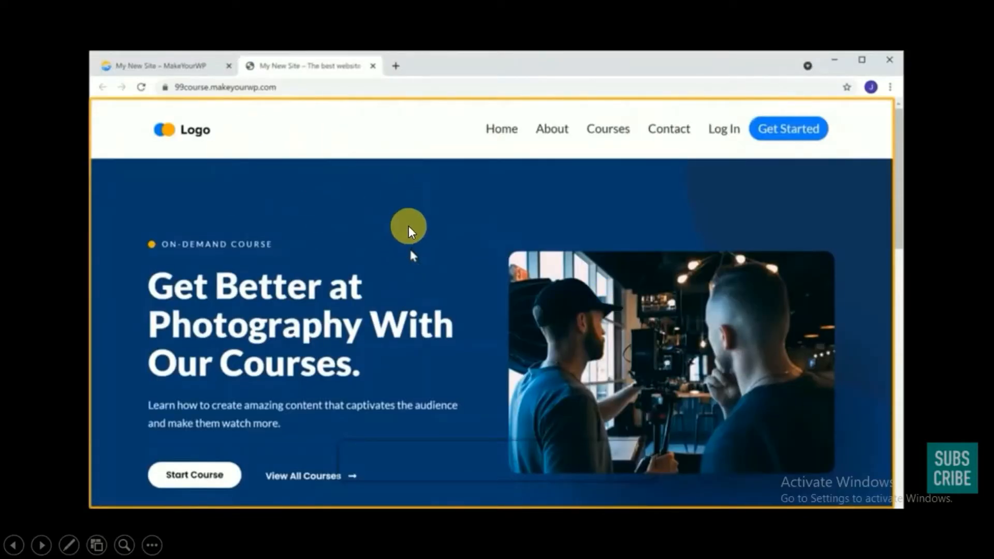
Step: Go to the site's Courses page from the top navigation
left_click(423, 223)
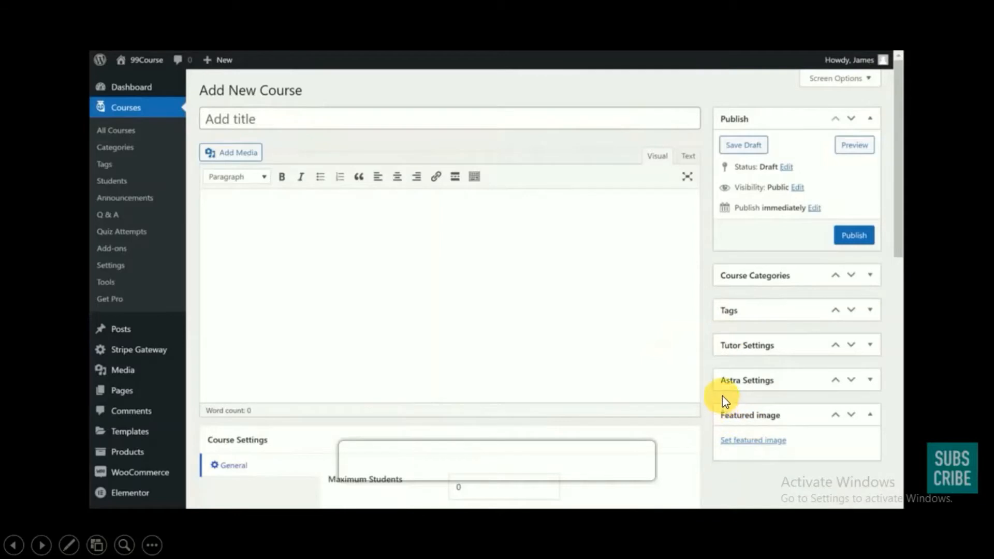
Step: Write the digital photography description for Learn Photography, then begin choosing its featured image
left_click(478, 325)
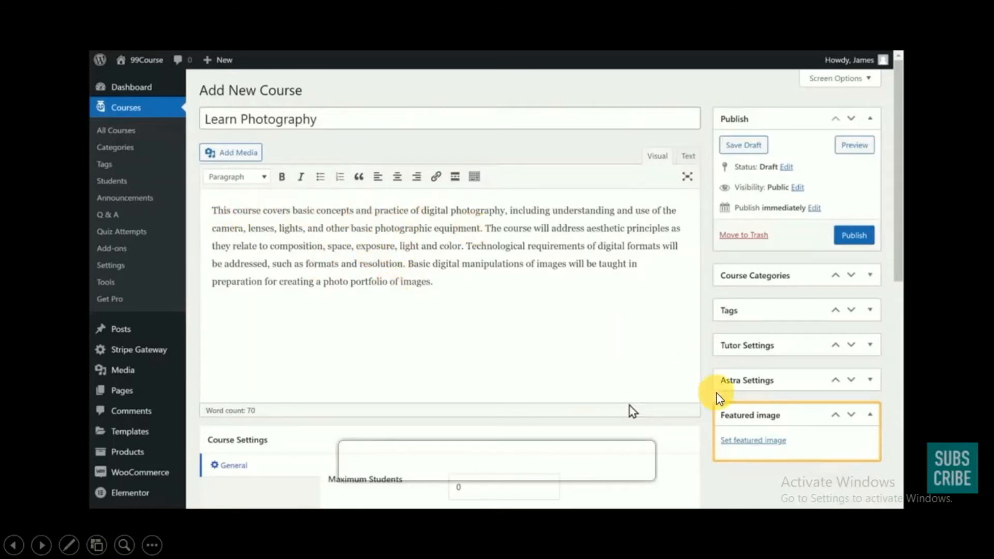
left_click(744, 439)
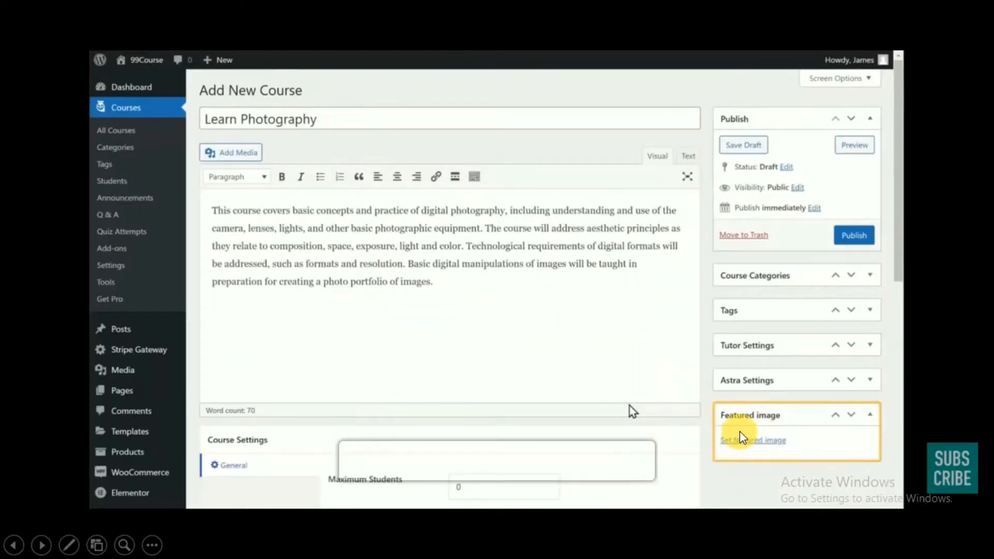
left_click(742, 439)
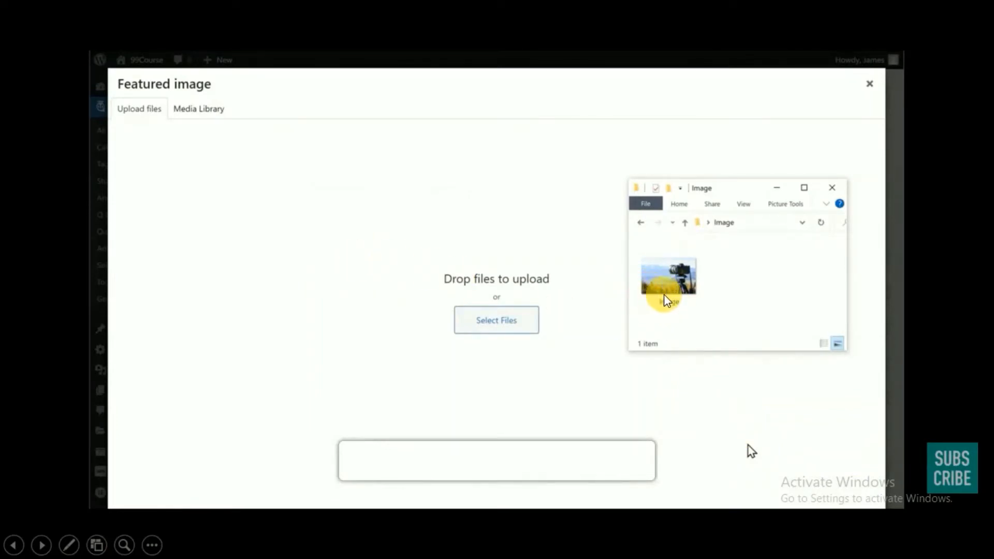
Step: Upload the camera-on-tripod photo as the Learn Photography featured image
left_click(500, 326)
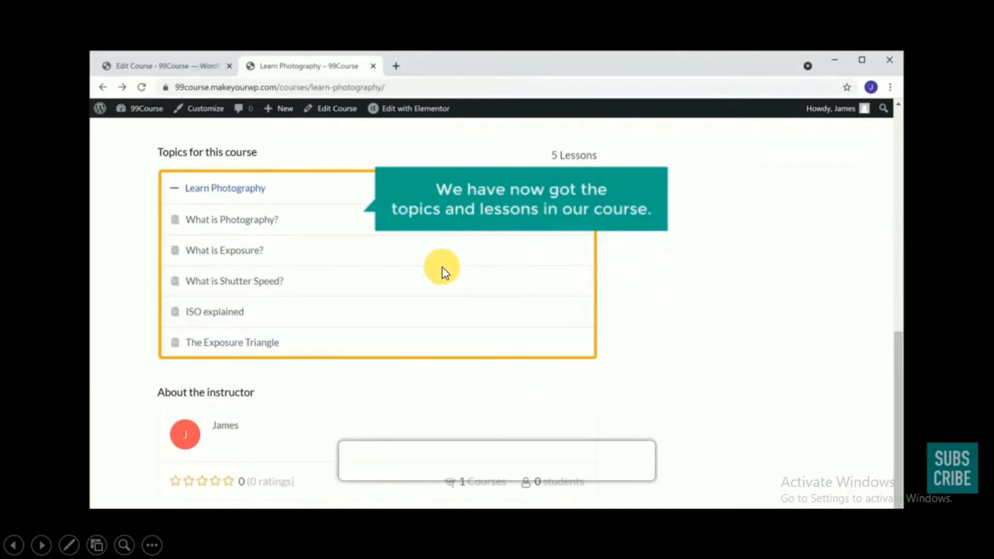
Step: Return to the public Learn Photography course page showing it as Free
left_click(349, 257)
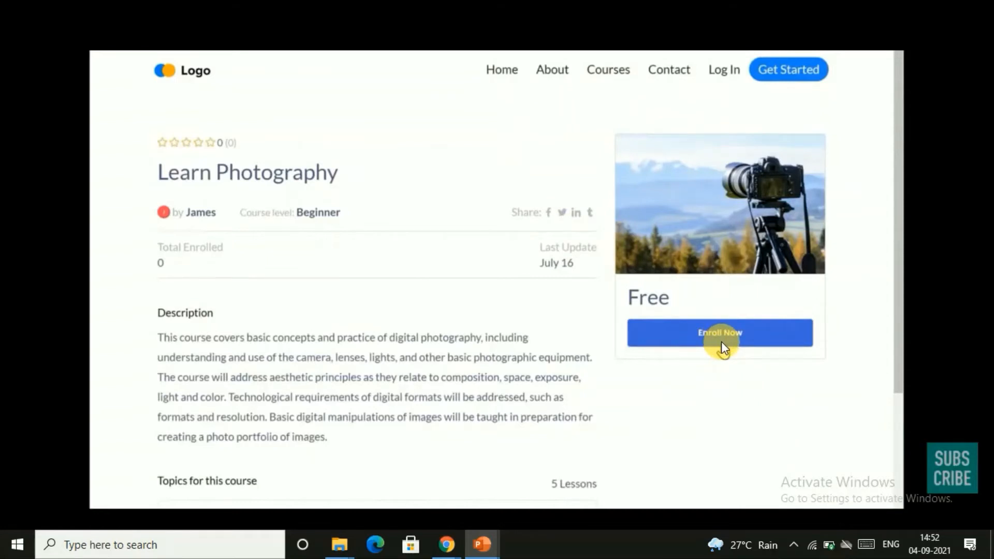
Step: Try enrolling in Learn Photography as a visitor to reach the login prompt
left_click(721, 342)
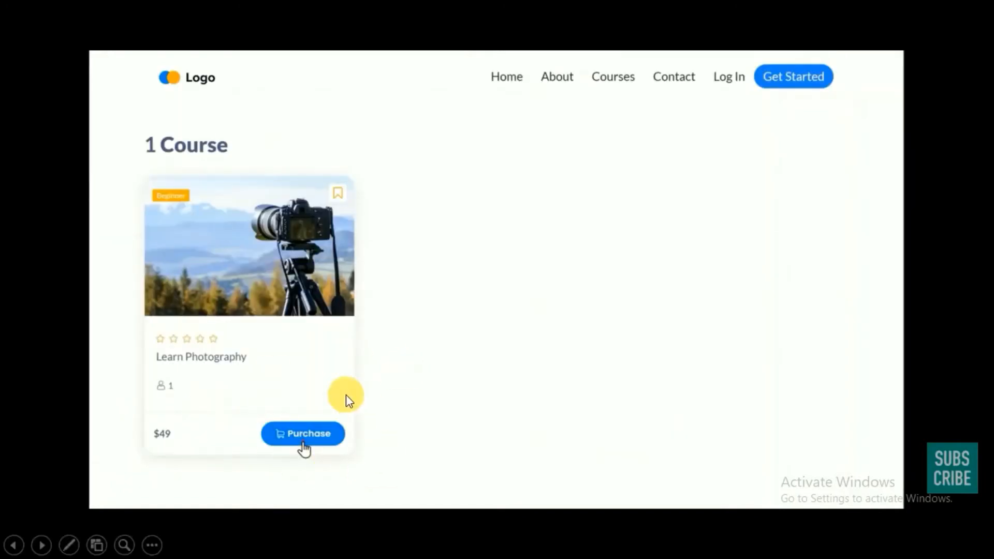
Step: Purchase the $49 Learn Photography course from its course card to reach checkout
left_click(306, 439)
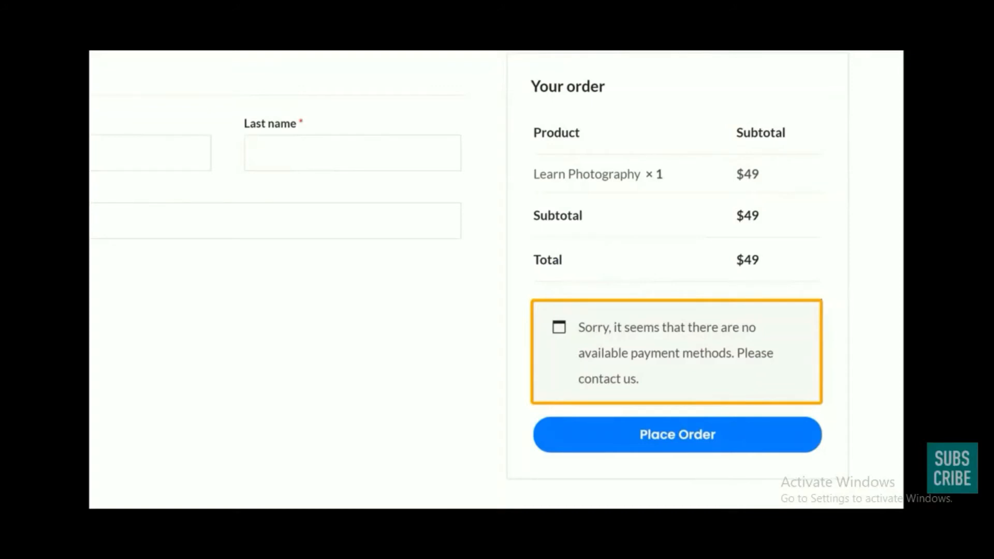
Step: Highlight the orange checkout notice that no payment methods are available for the $49 order
left_click(424, 213)
Step: Add the True/False quiz question 'Photography means "drawing with light".' in the Course Builder
left_click(424, 213)
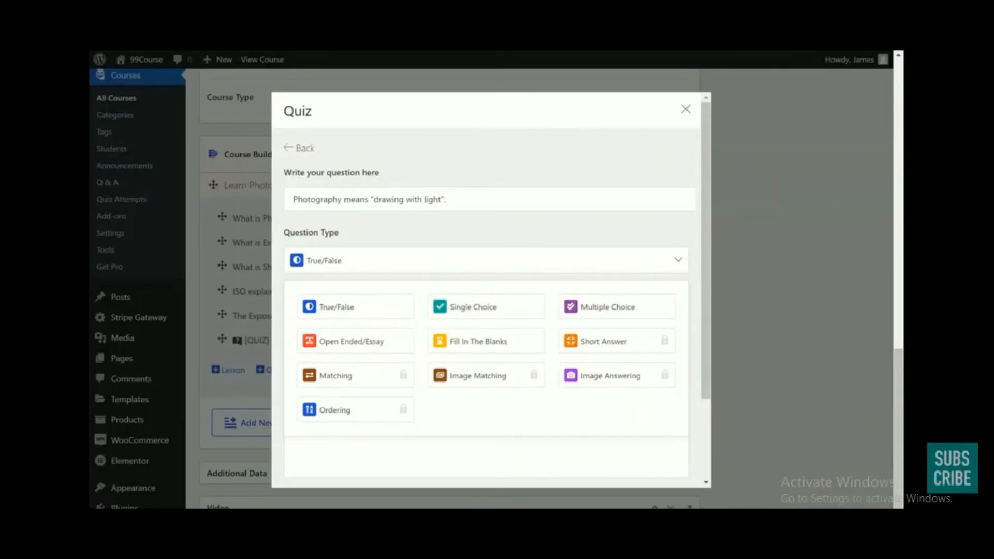
Step: Leave the quiz editor and open the 99Course homepage at 99course.makeyourwp.com in a new tab
right_click(361, 336)
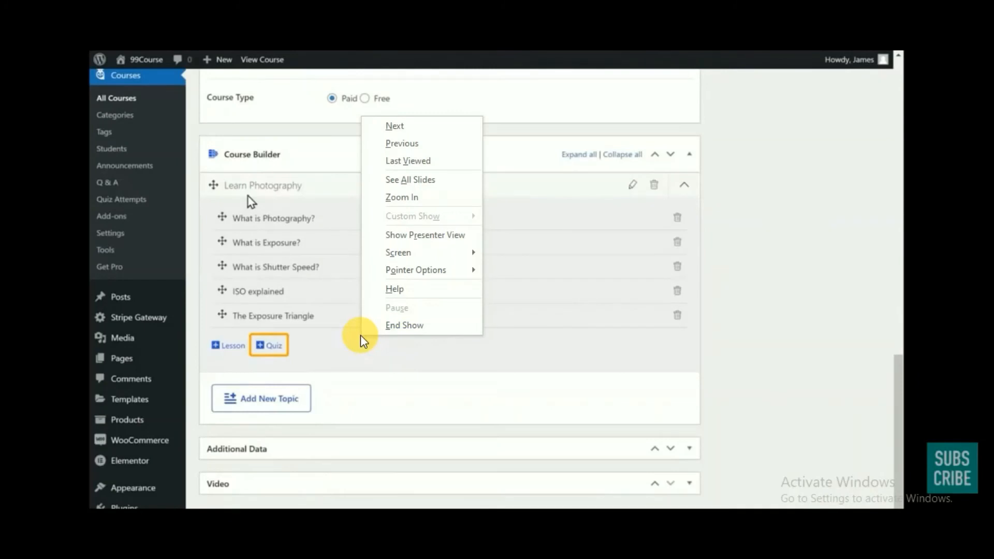
left_click(730, 283)
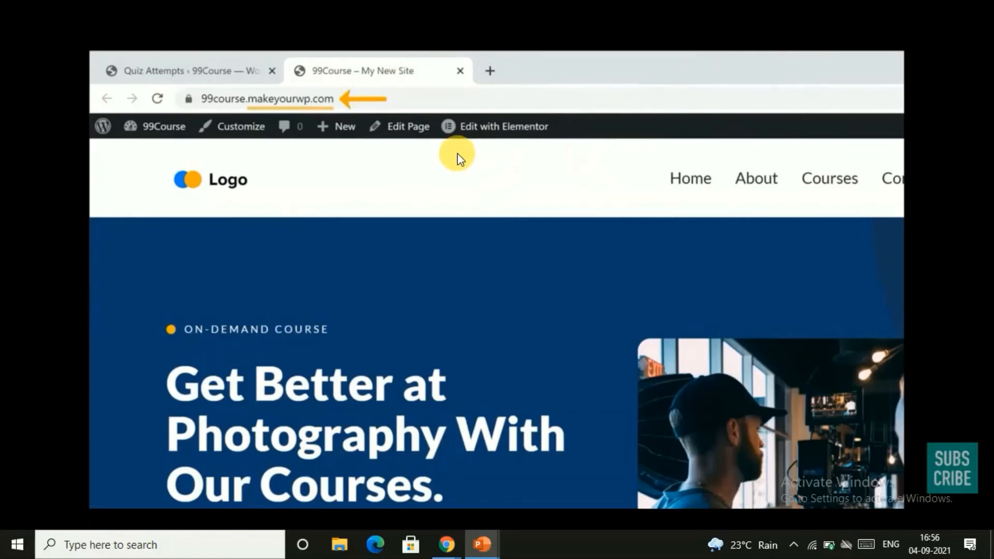
Step: Search WebSpaceKit for 99course.com and continue to the Starter, Pro, Business and Geek plans
left_click(443, 163)
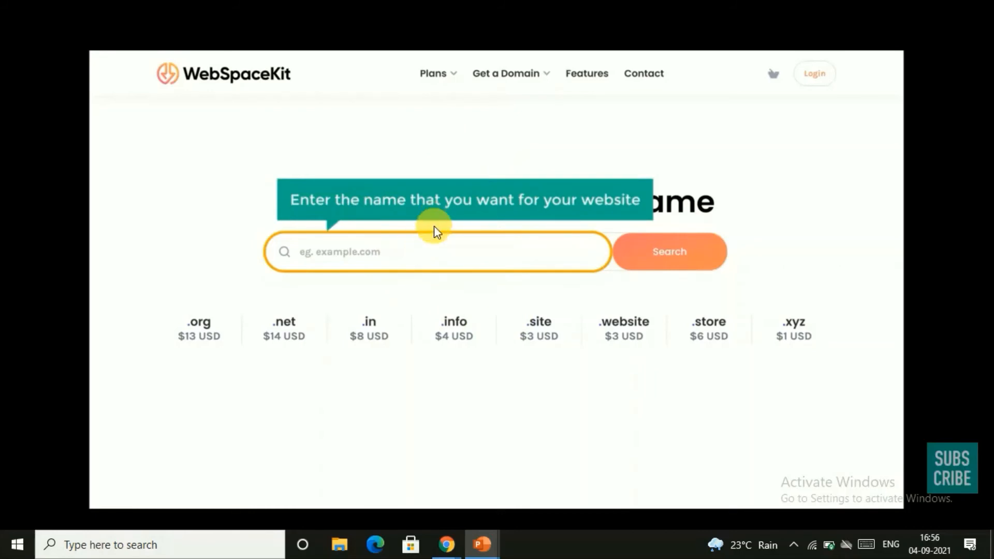
left_click(425, 295)
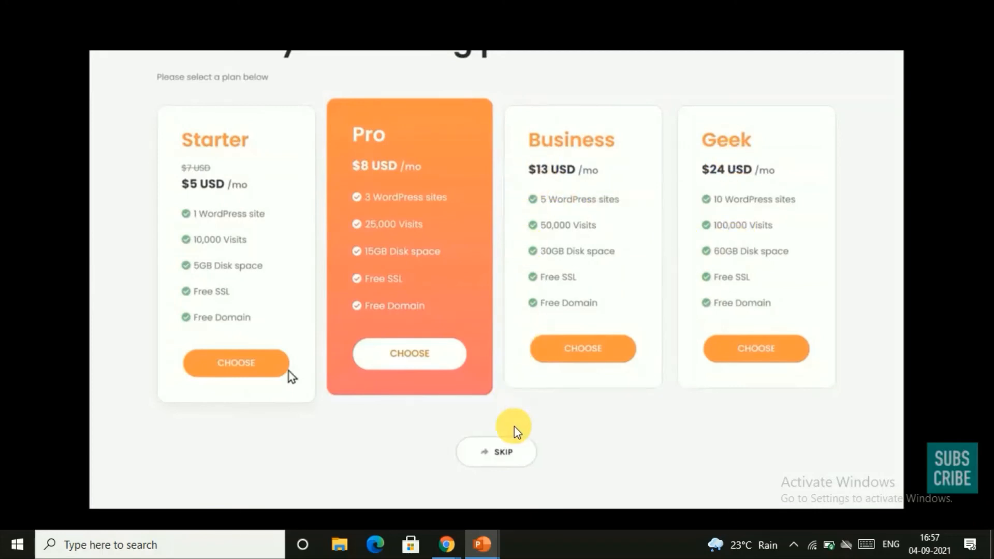
Step: Skip hosting, fill in the billing and card details, and place the $11 order for 99course.com
left_click(508, 445)
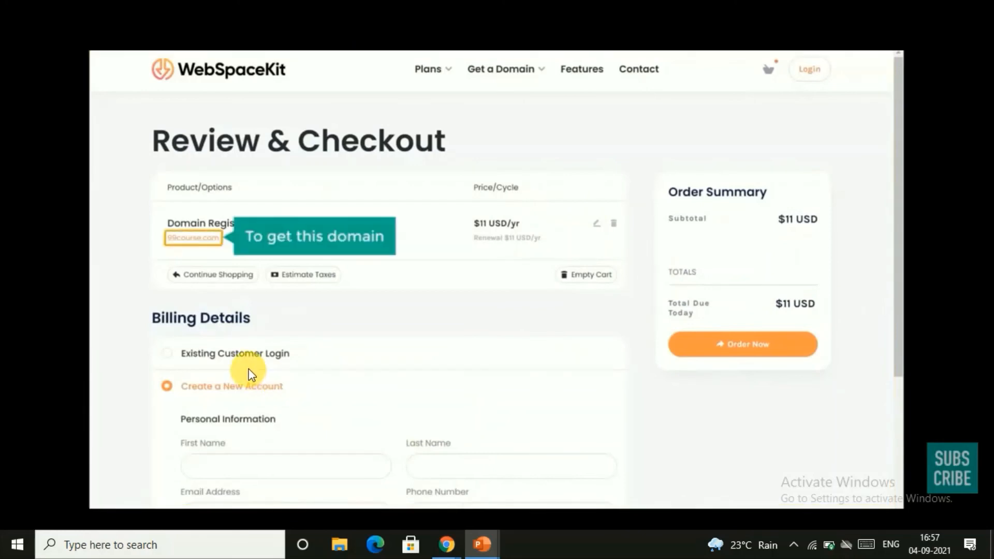
scroll(250, 351, "down", 5)
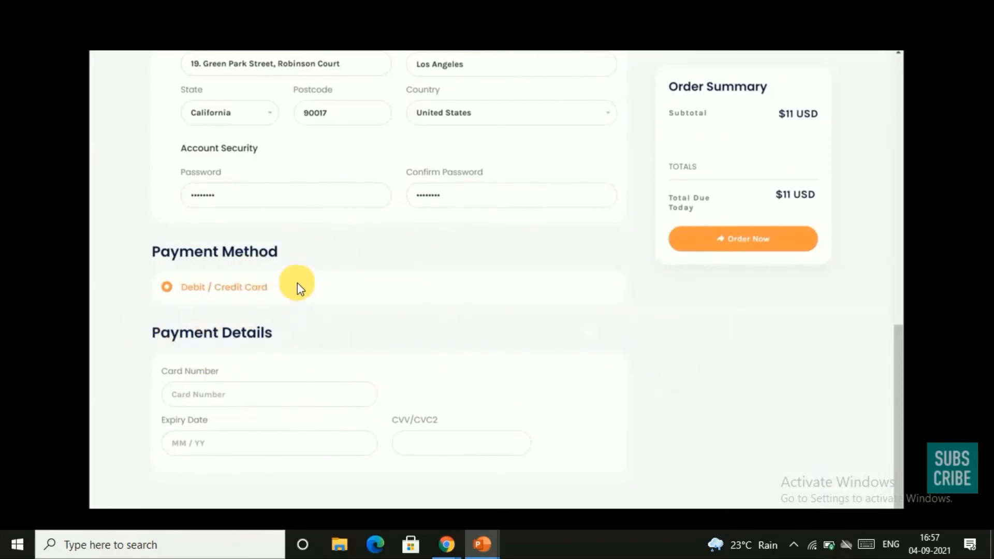
left_click(464, 365)
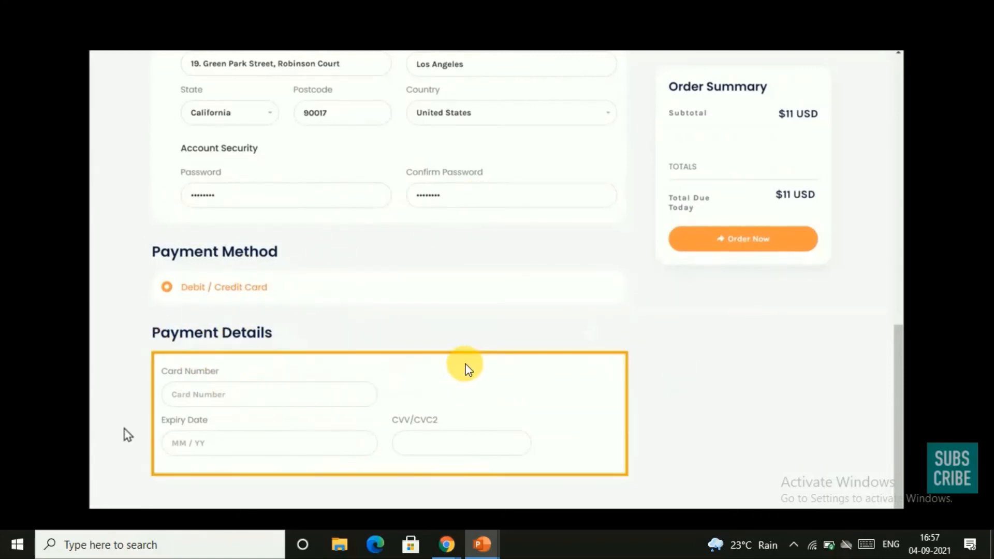
left_click(449, 358)
left_click(404, 354)
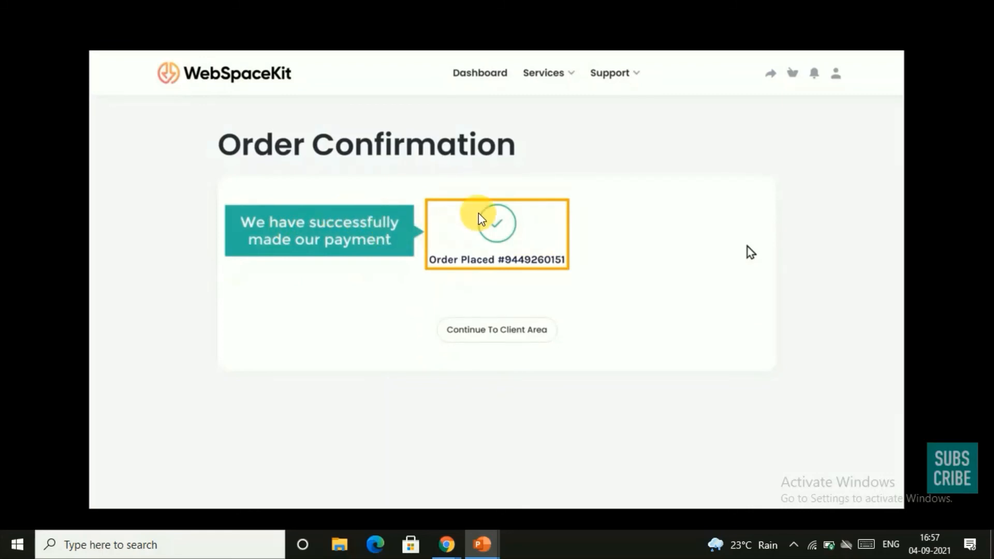
Step: Continue to the WebSpaceKit client area and load the live 99Course homepage at 99course.com
left_click(482, 189)
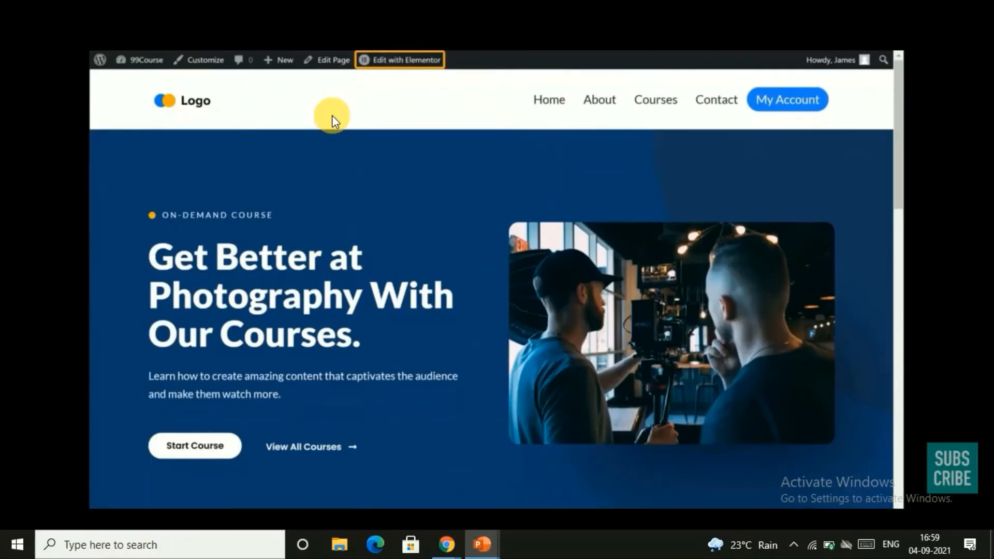
Step: Open the homepage in Elementor and change the hero heading to 'Take Amazing Photos With Our Courses.'
left_click(389, 58)
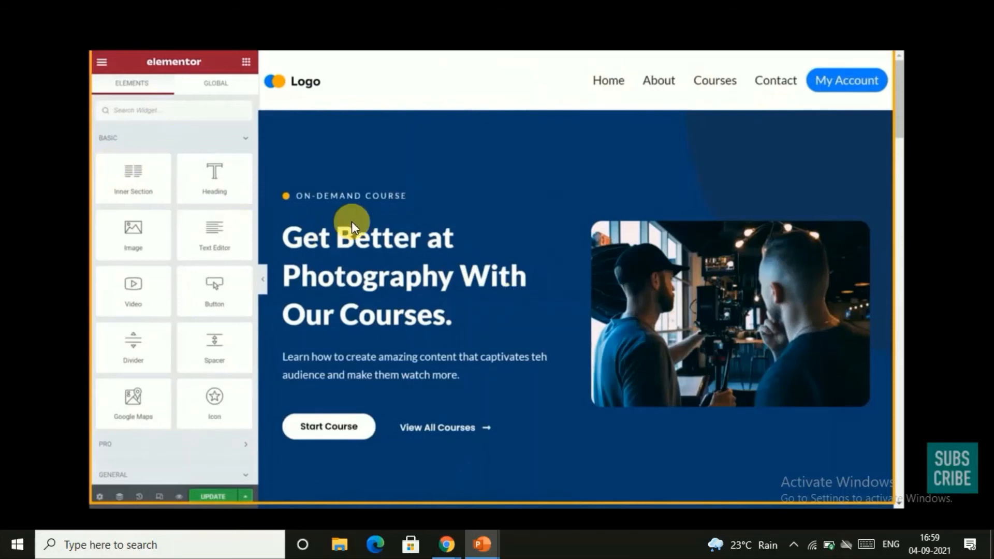
left_click(291, 236)
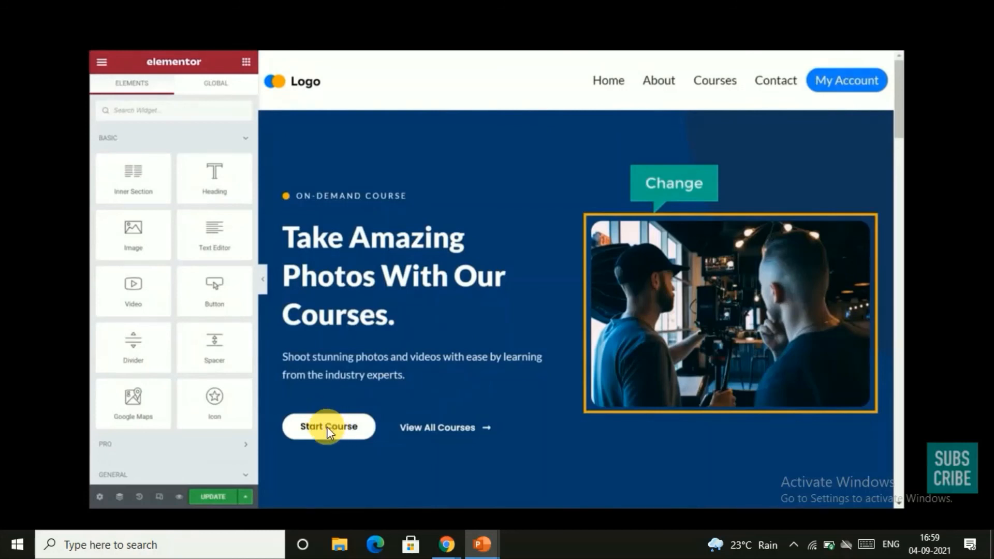
Step: Replace the hero photo with the two-photographers image, then show the mobile-optimised course page
left_click(726, 283)
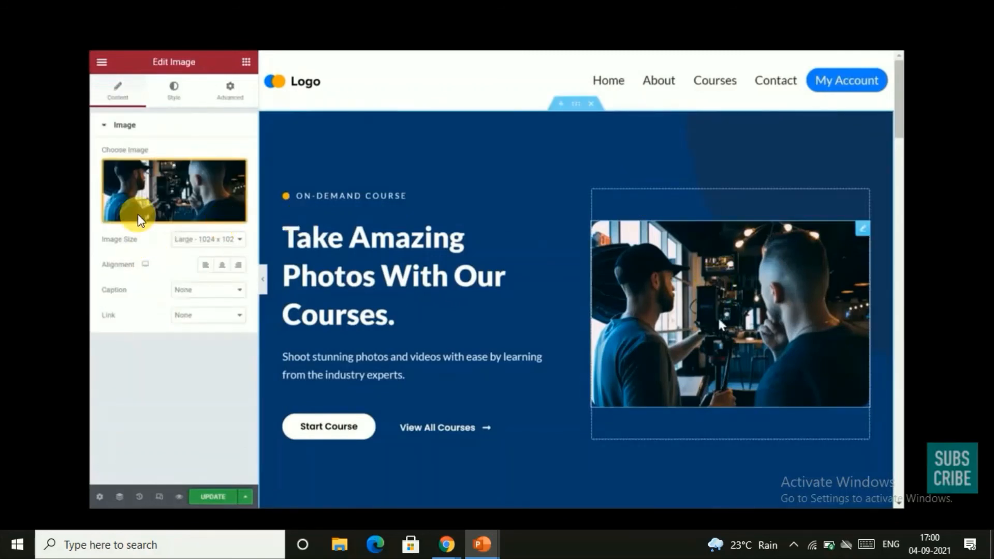
left_click(152, 195)
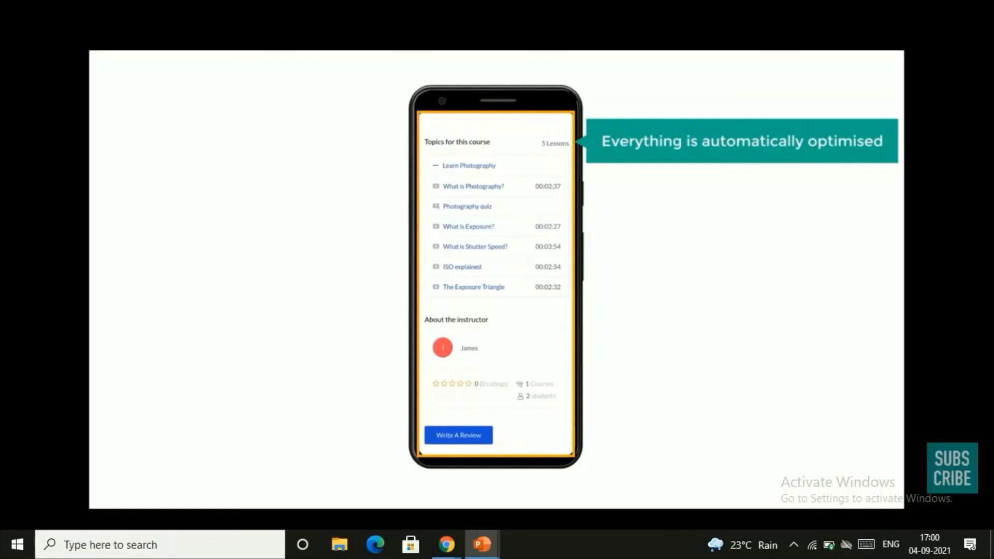
key("Right")
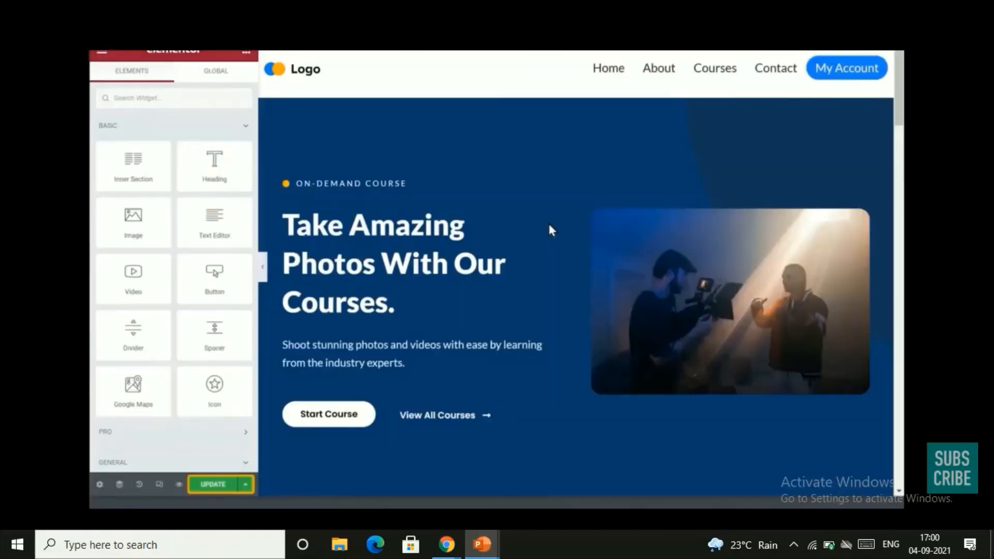
left_click(159, 487)
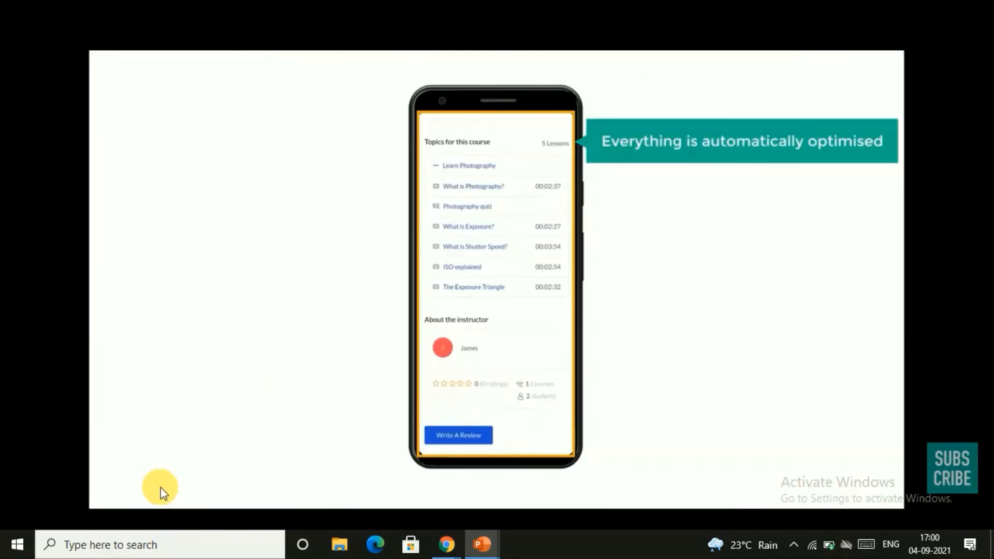